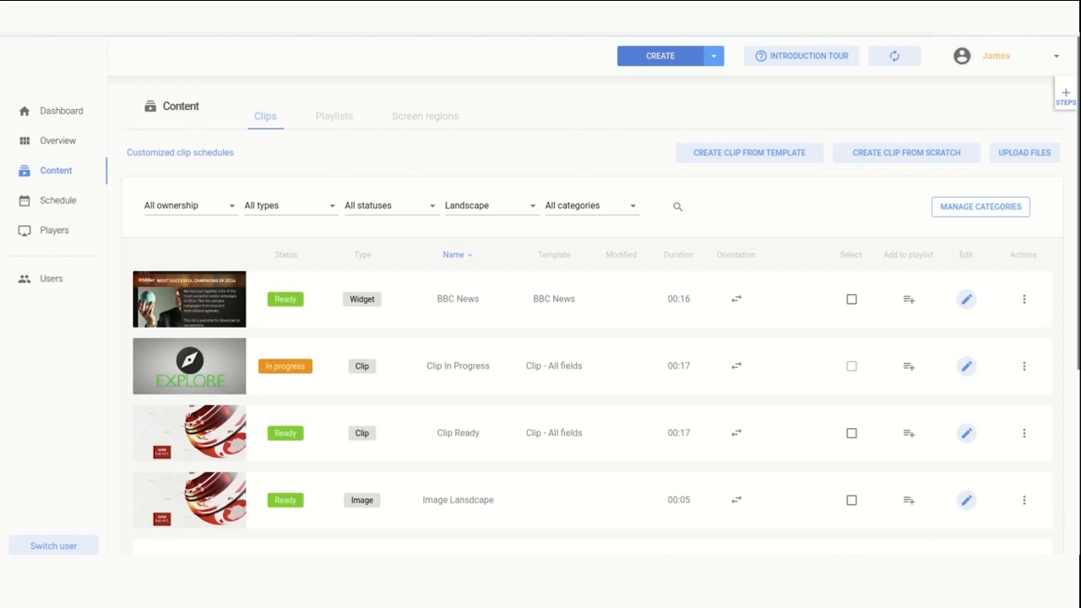
- Start a new clip from Widget Template 1 in the Nice and easy template category
left_click(764, 155)
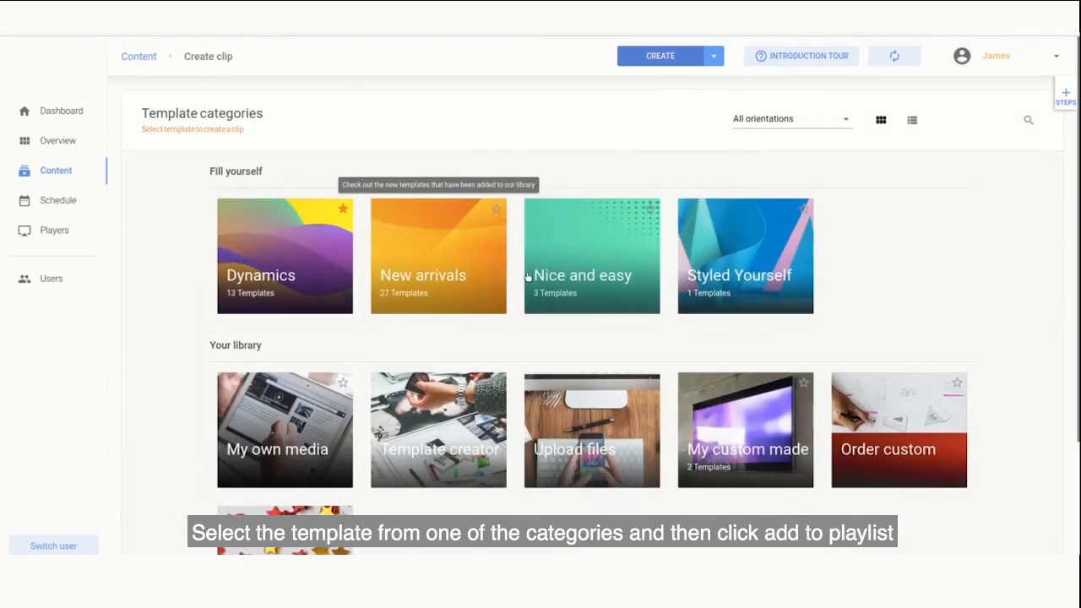
left_click(532, 275)
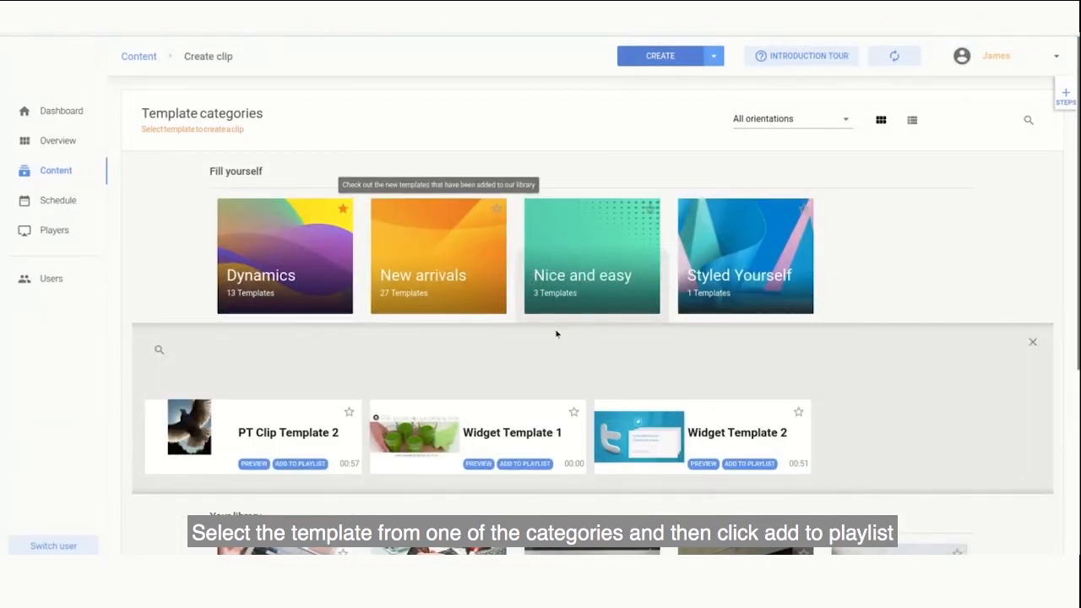
left_click(541, 464)
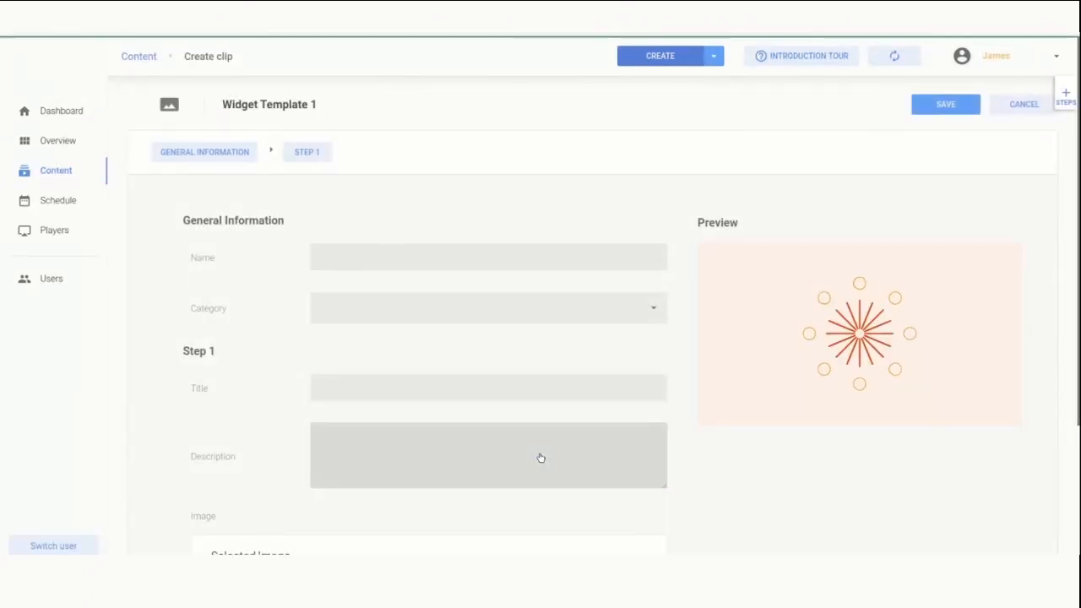
- Name the clip "new template" and assign it to the General category
left_click(426, 258)
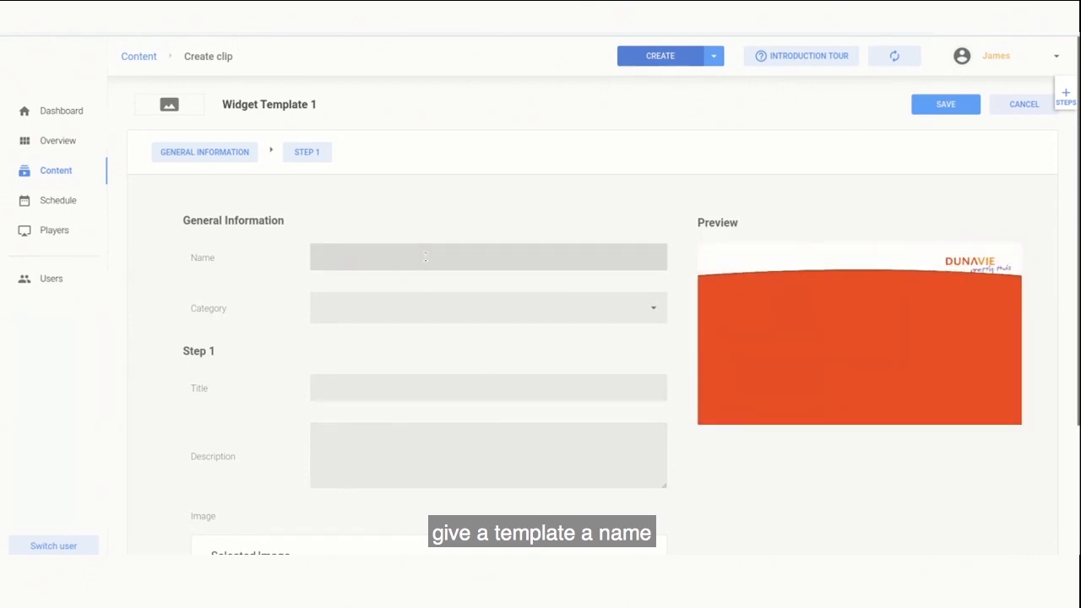
type("new template")
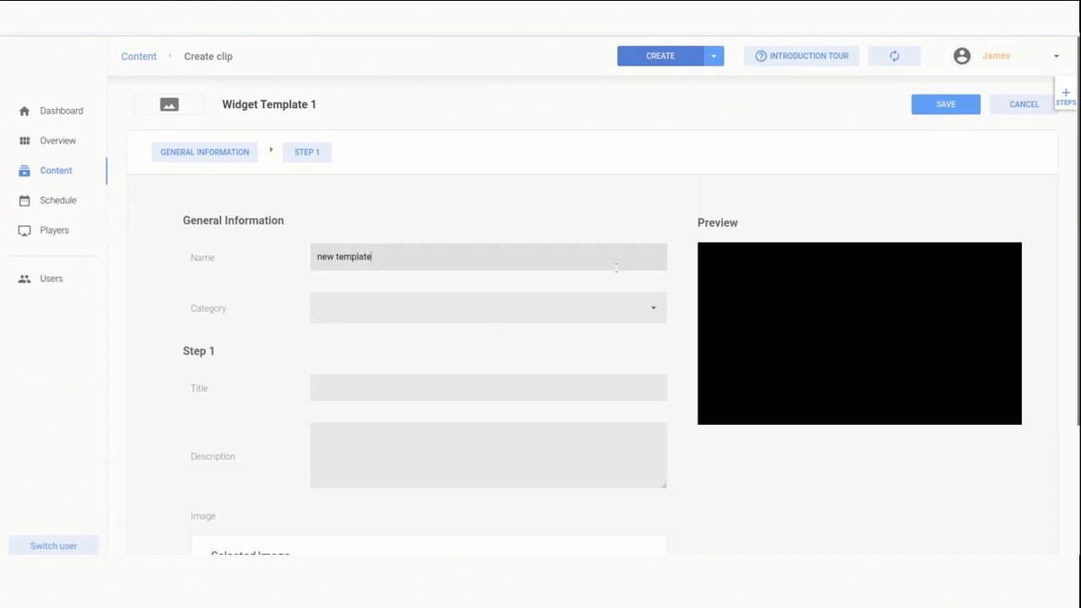
left_click(362, 305)
left_click(326, 334)
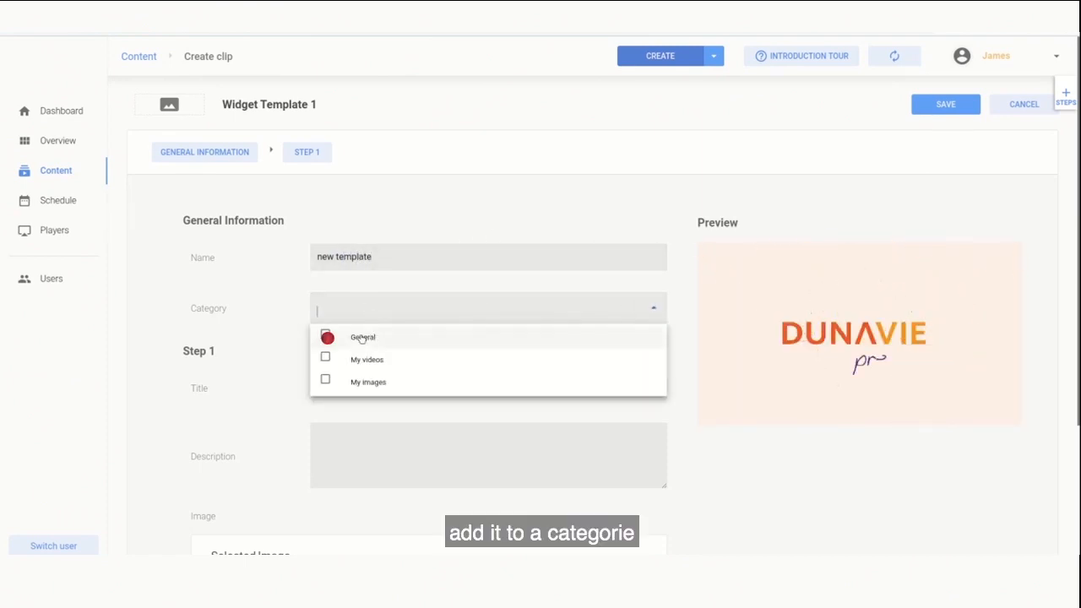
left_click(273, 369)
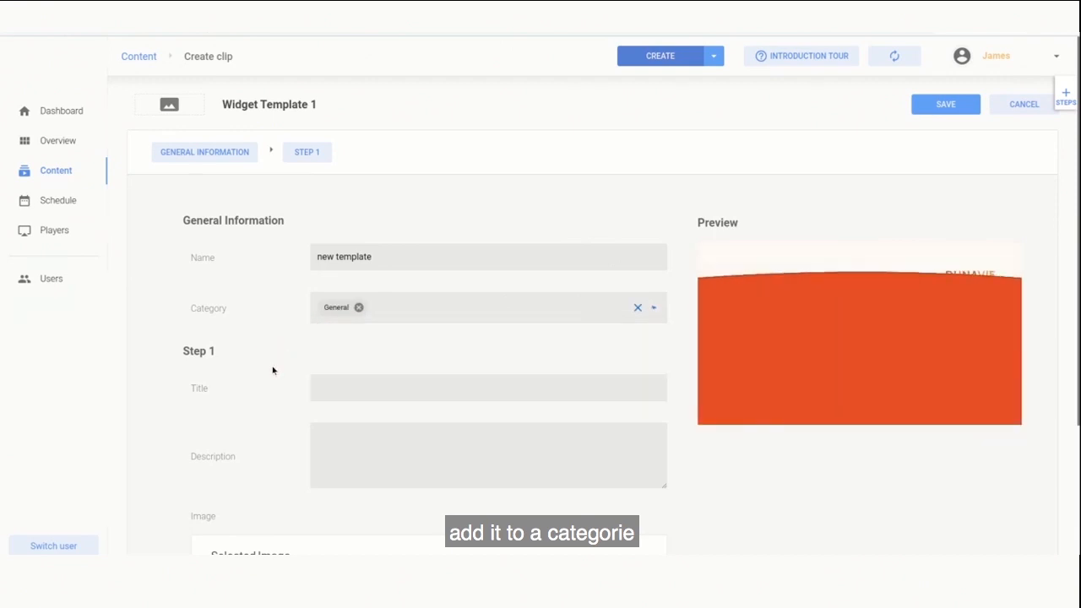
- Set the clip's Step 1 title to "New information"
left_click(349, 384)
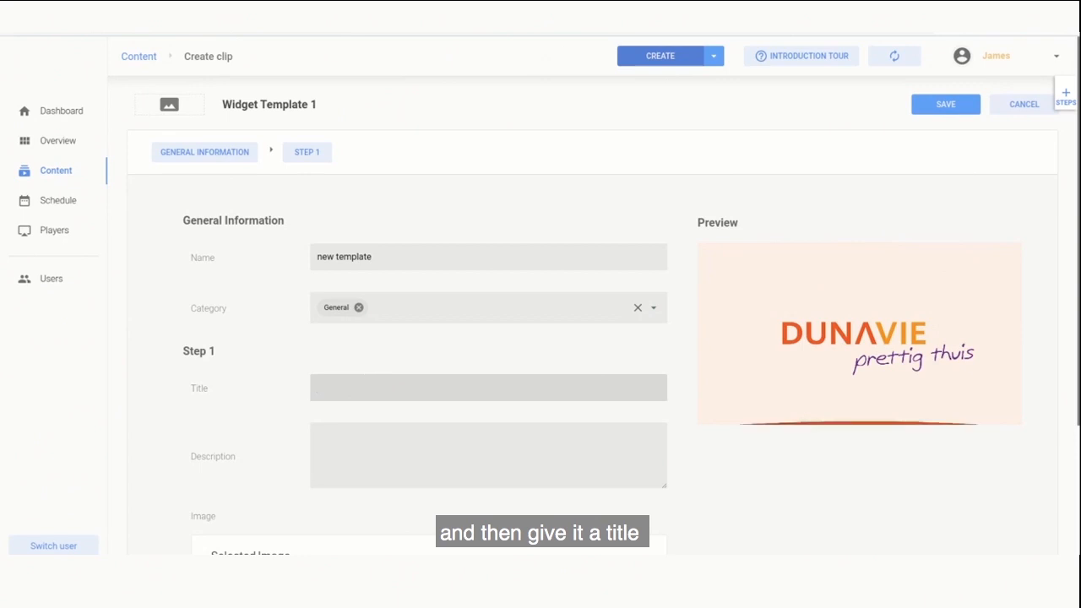
type("N")
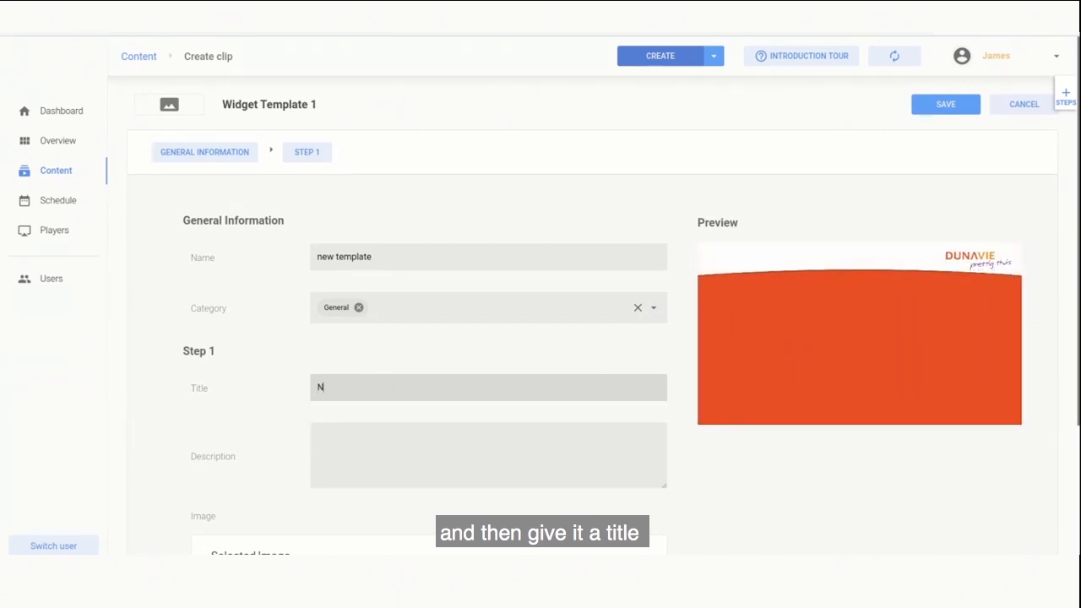
type("ew information")
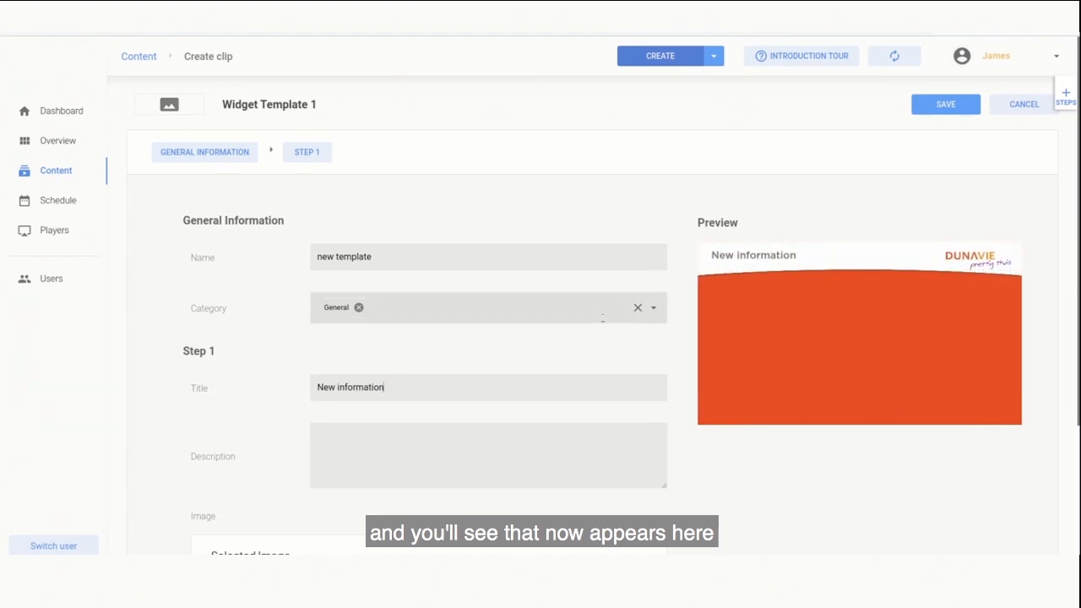
- Enter "read more information below" as the clip's description and save the clip
left_click(405, 445)
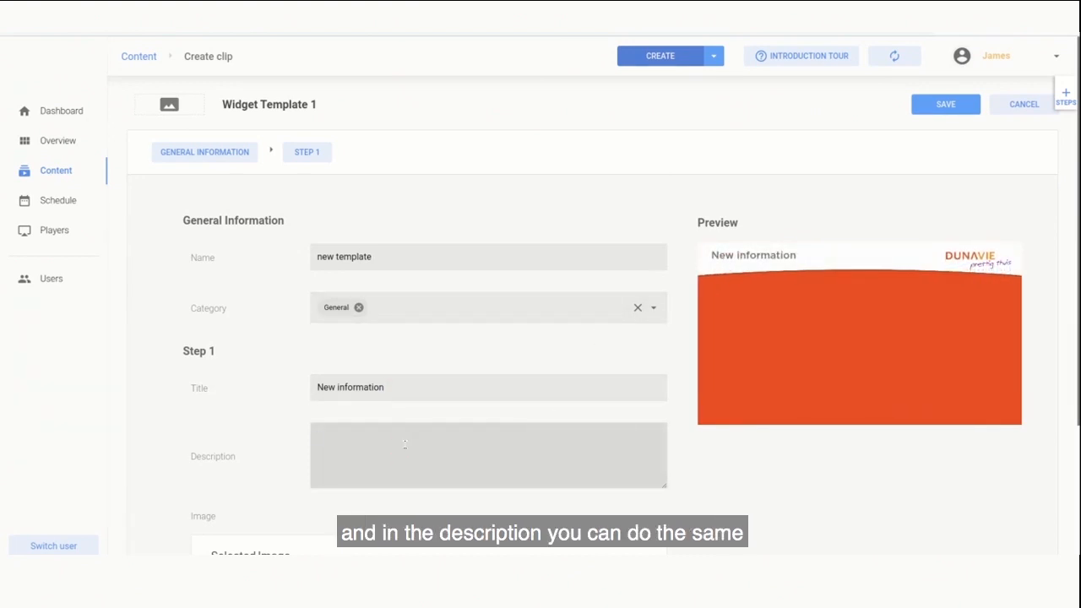
left_click(343, 434)
type("read more")
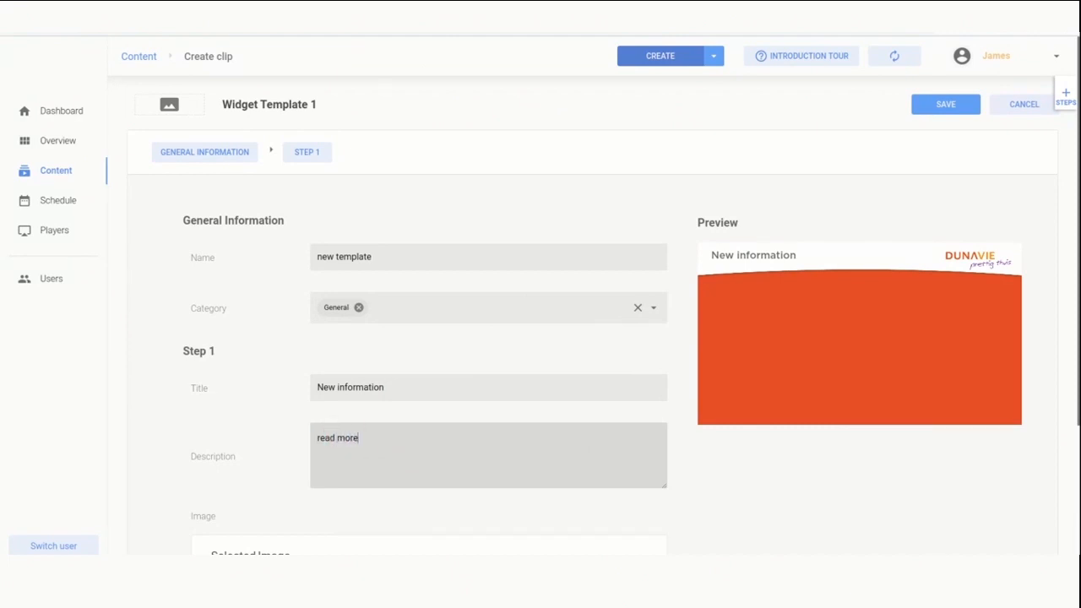
type(" information below")
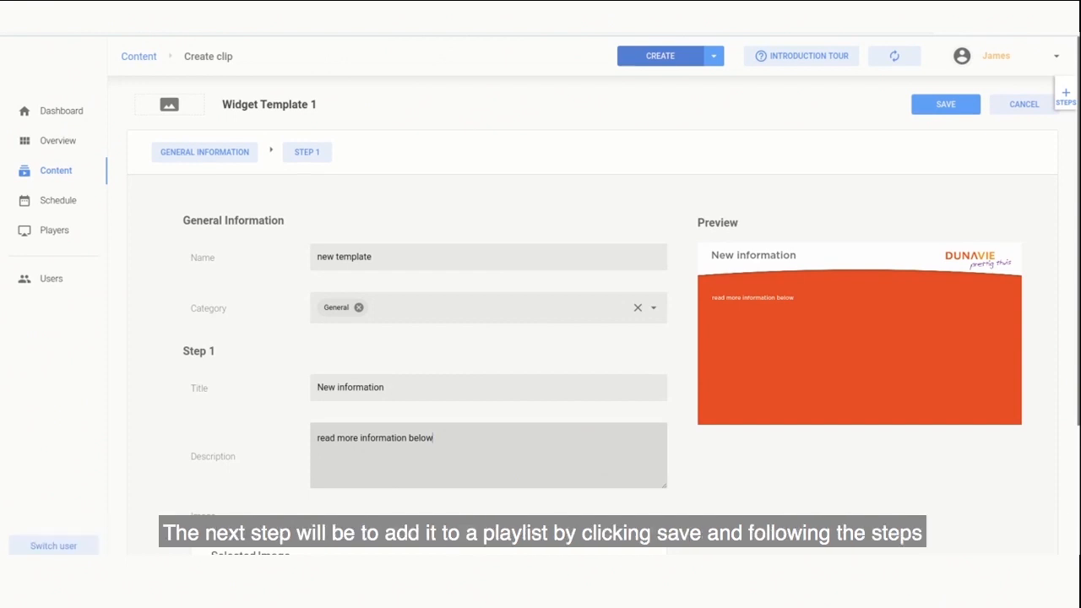
left_click(939, 105)
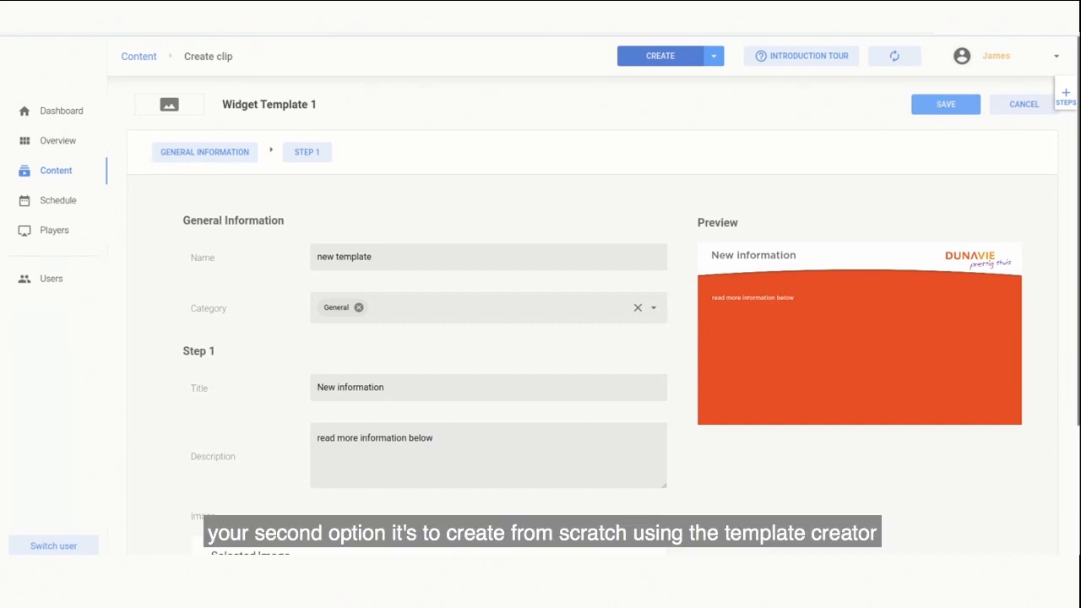
- Start a new clip from scratch with a blank landscape canvas and dismiss the introductory help
left_click(49, 171)
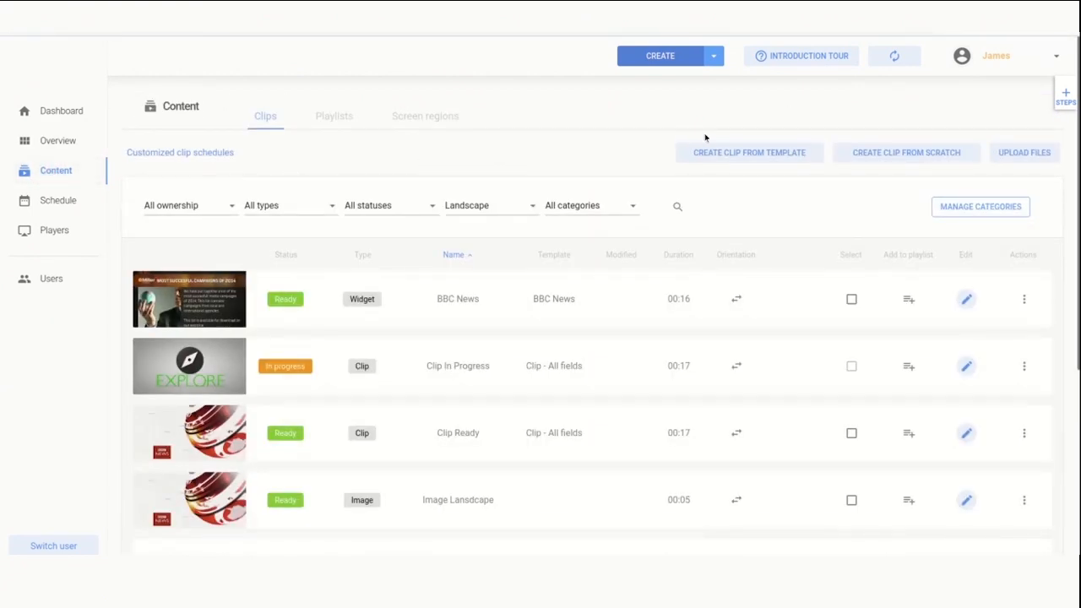
left_click(906, 154)
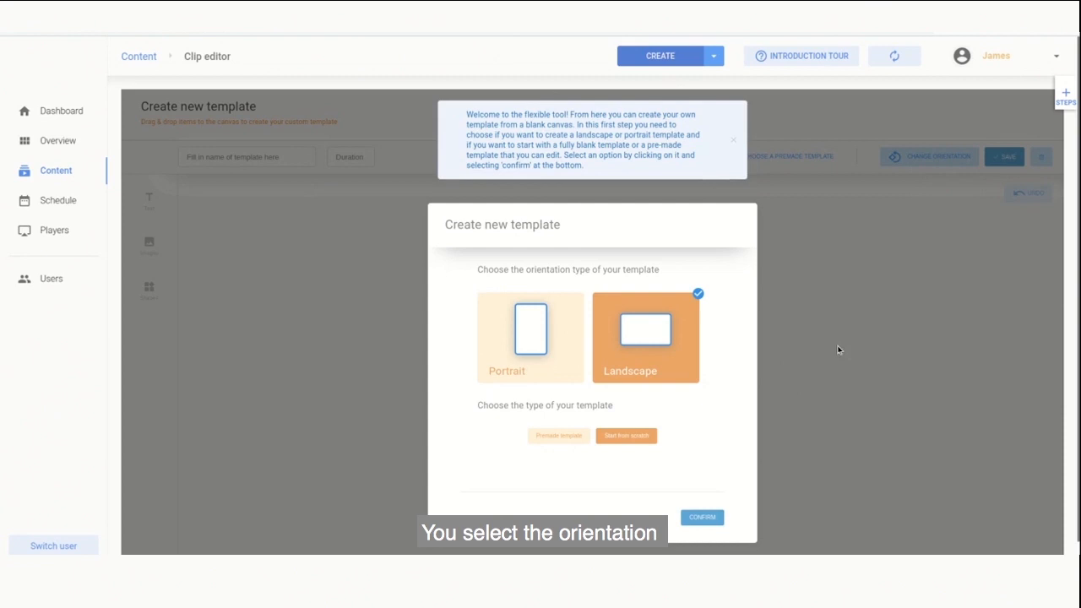
left_click(489, 304)
left_click(708, 517)
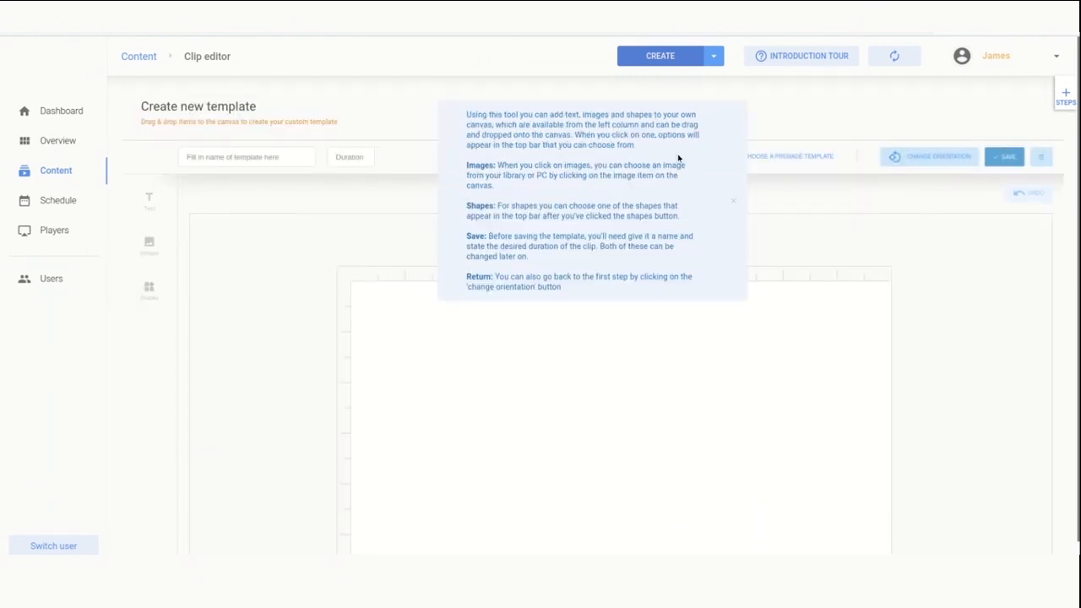
left_click(731, 200)
- Place a text box in the upper part of the canvas and an image placeholder below it
left_click(145, 197)
left_click_drag(146, 197, 489, 344)
left_click_drag(152, 248, 476, 441)
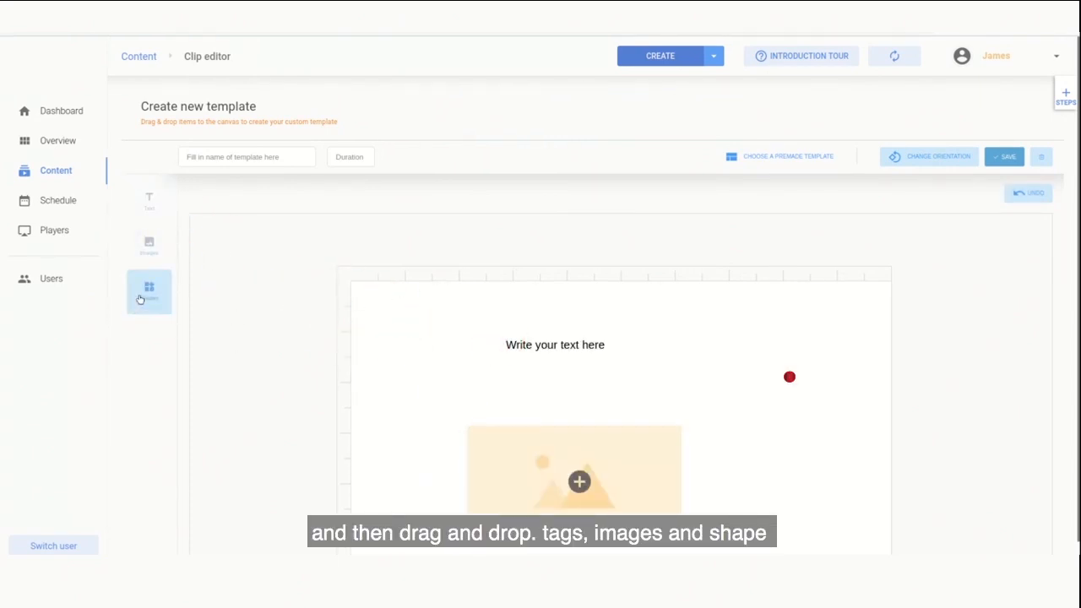
- Add a rectangle shape to the canvas, then move it beside the text and enlarge it
mouse_move(141, 298)
left_mouse_down()
mouse_move(638, 376)
mouse_move(778, 379)
left_mouse_up()
left_click(151, 288)
left_click_drag(241, 193, 656, 386)
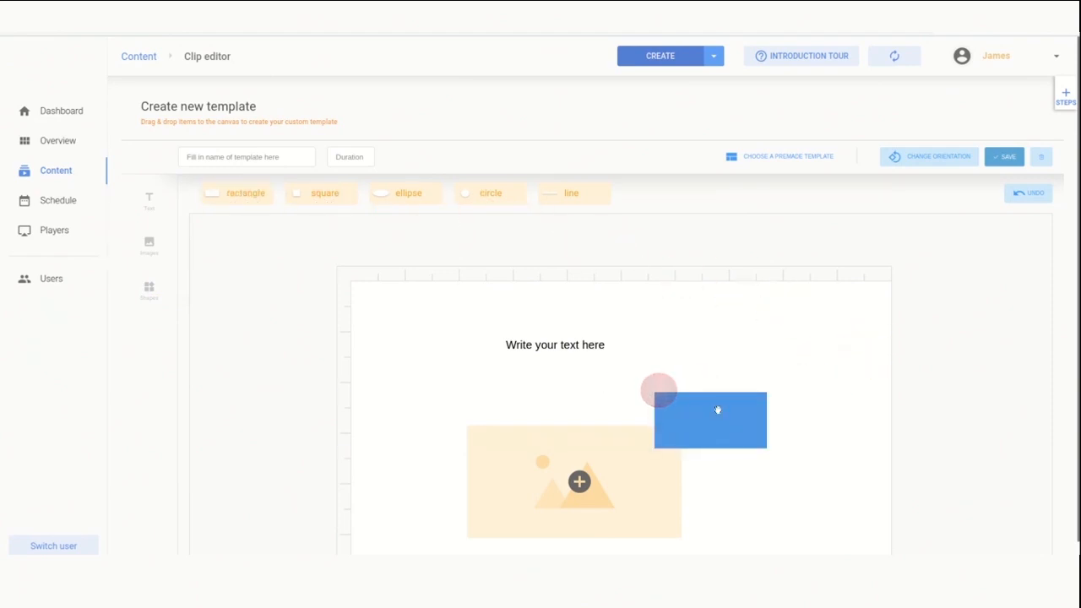
left_click_drag(717, 410, 744, 338)
left_click_drag(798, 378, 865, 409)
- Inspect the rectangle's fill colour settings and keep the current colour
left_click(203, 194)
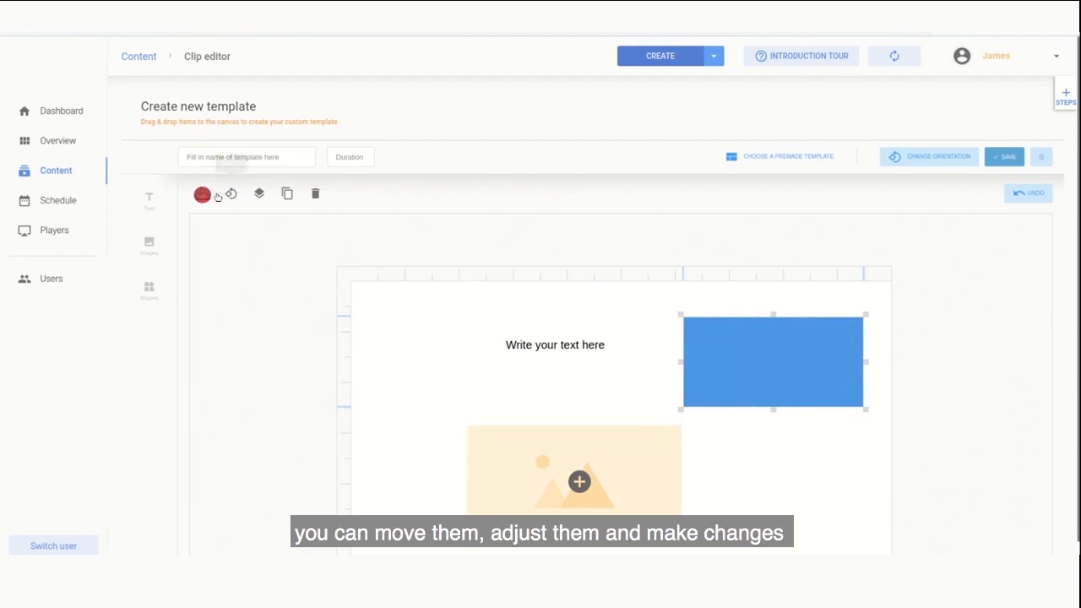
left_click(204, 224)
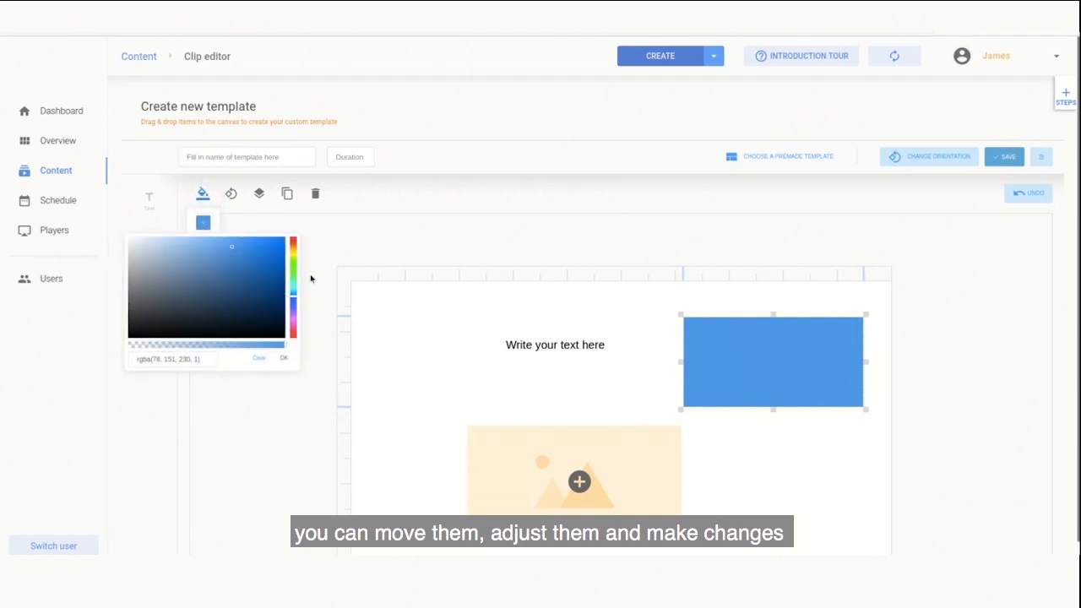
left_click(284, 358)
left_click(788, 430)
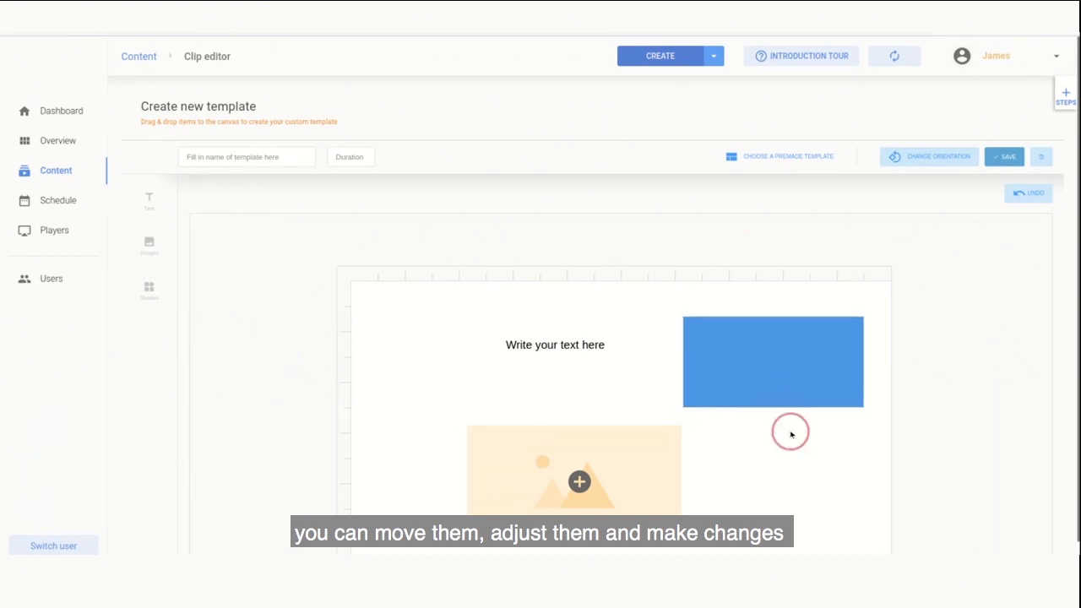
- Replace the placeholder text in the text box with "more info"
left_click(549, 339)
left_click(557, 344)
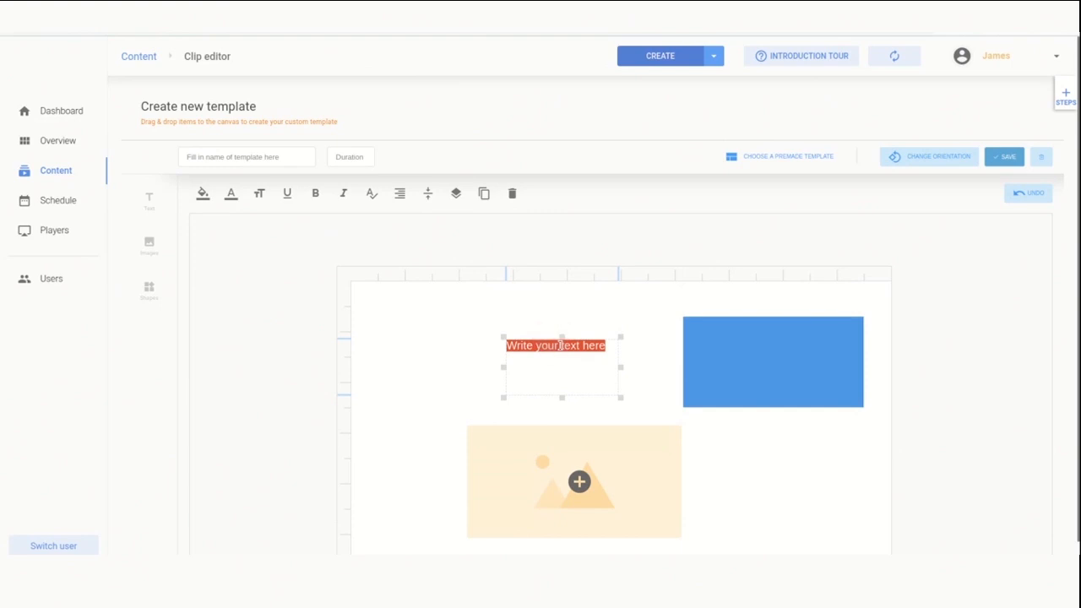
type("more info")
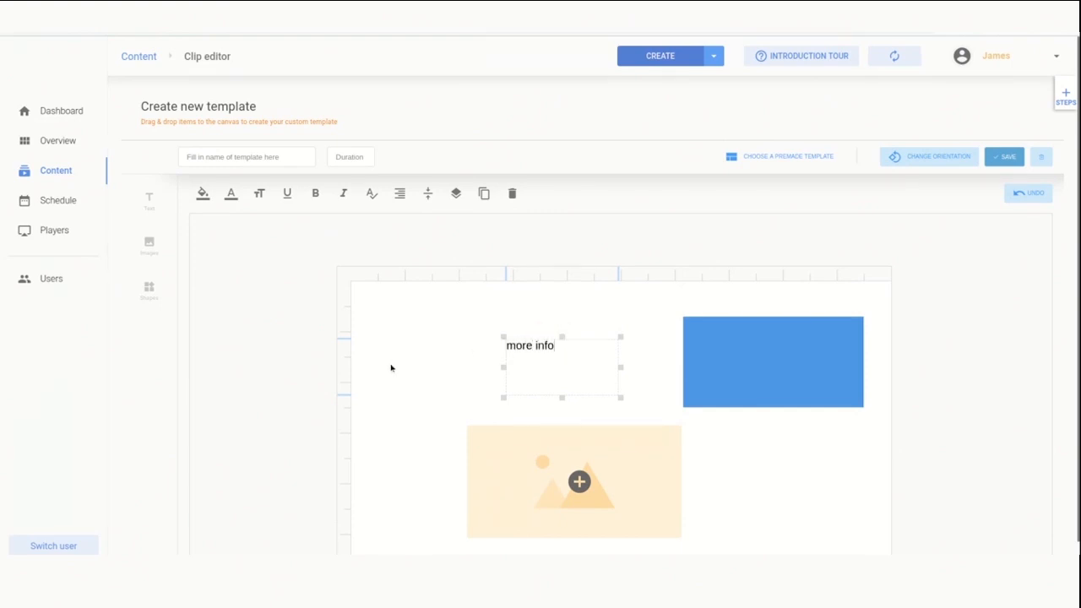
left_click(391, 367)
- Name the template "new template", set its duration to 10 seconds and save it
left_click(254, 159)
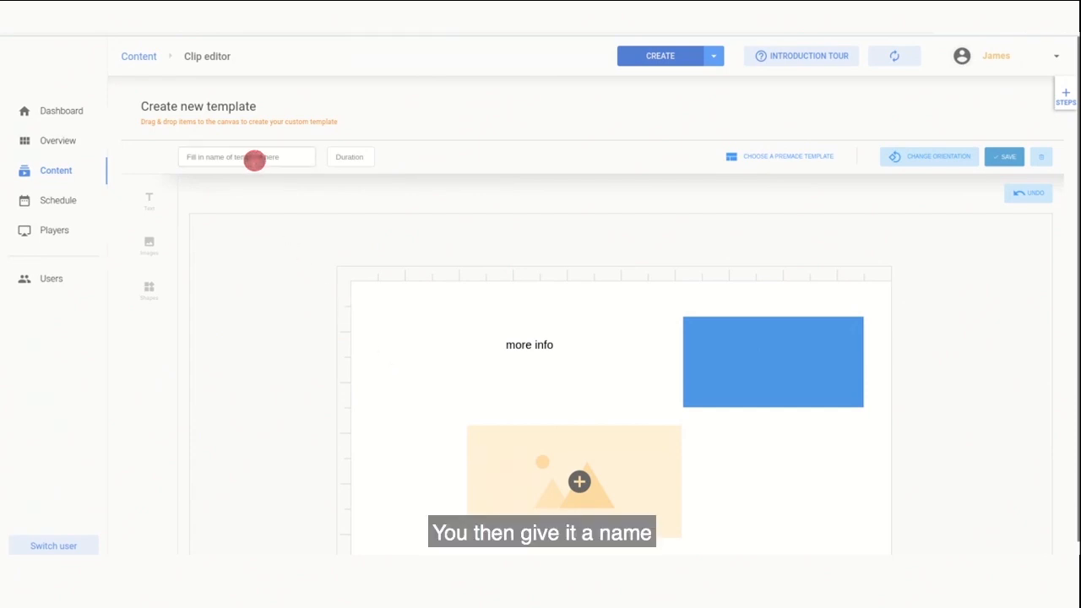
type("new template")
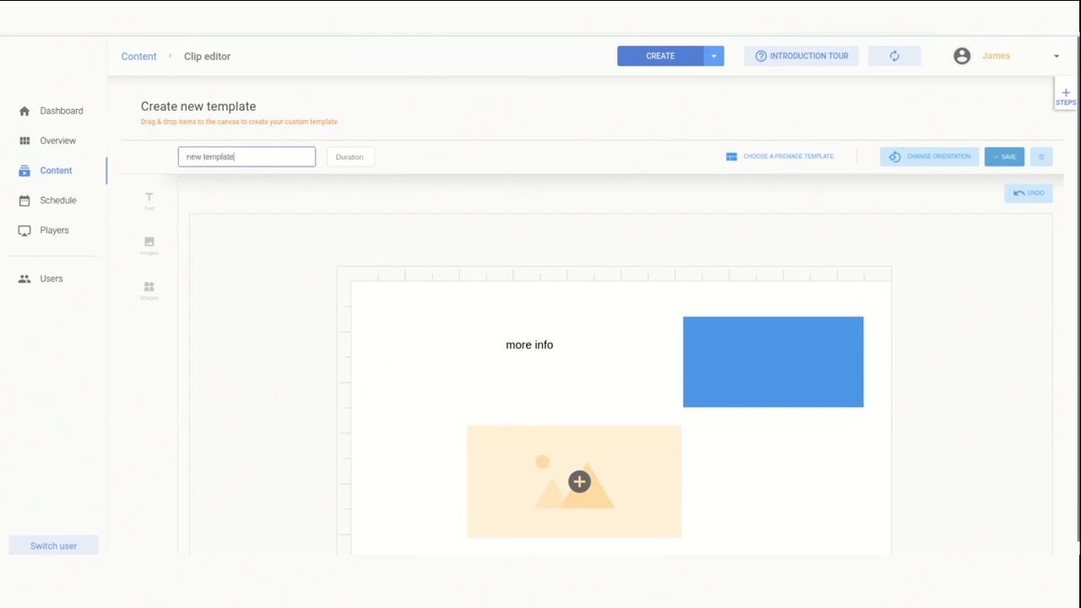
left_click(339, 159)
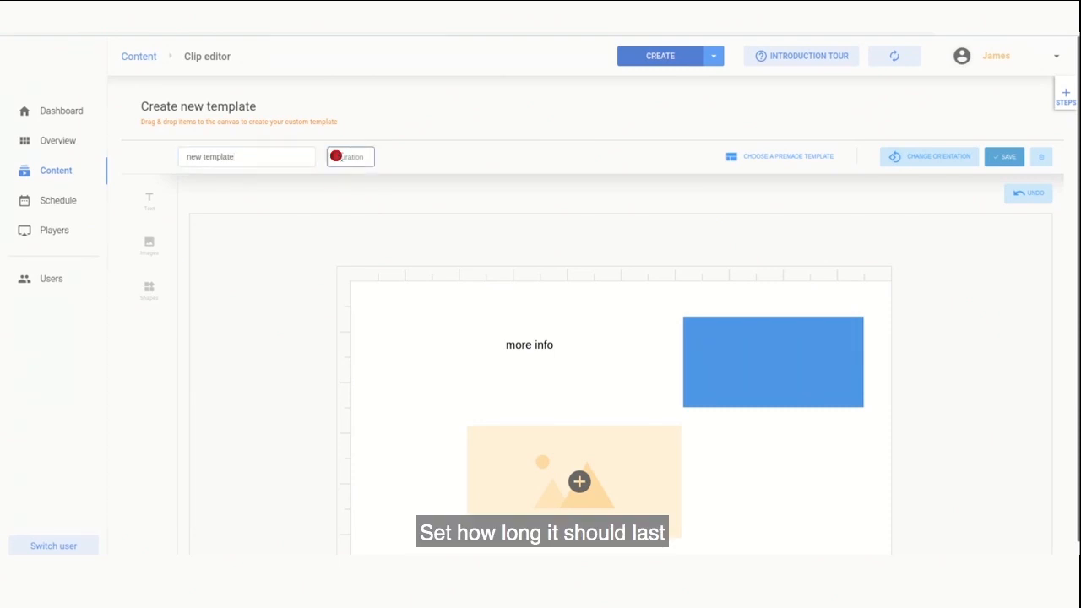
type("10")
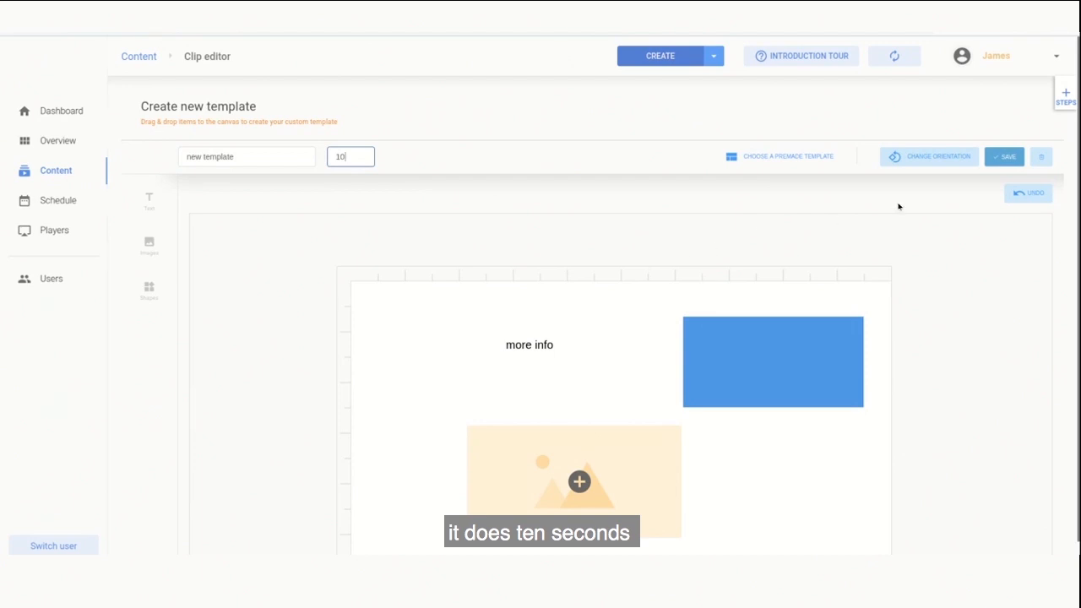
left_click(1002, 157)
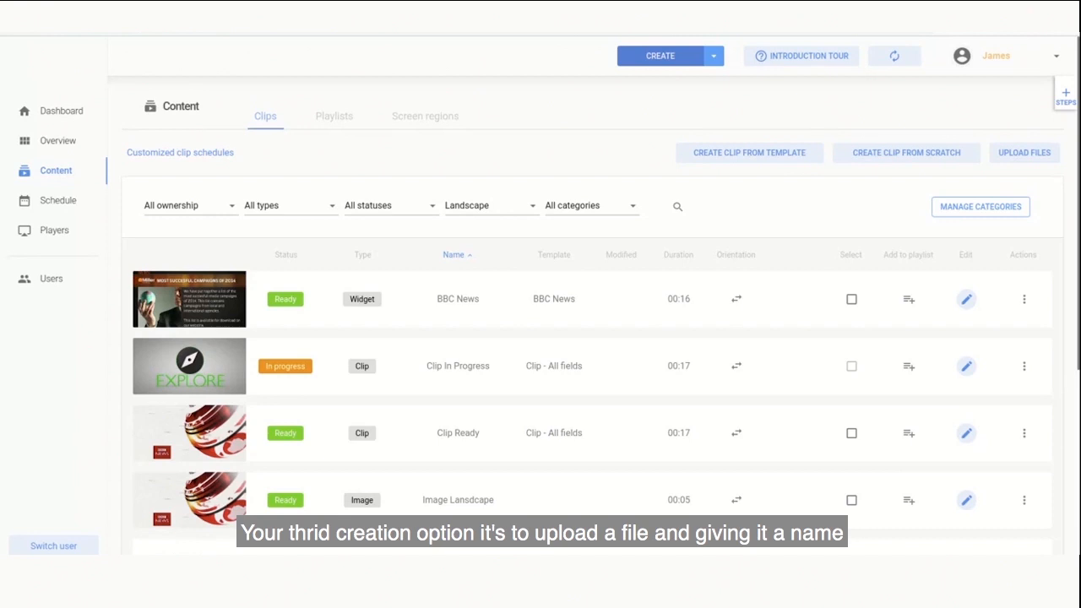
- Upload the image file bbc.jpg as content, rename it "bbc logo" and save it
left_click(1020, 150)
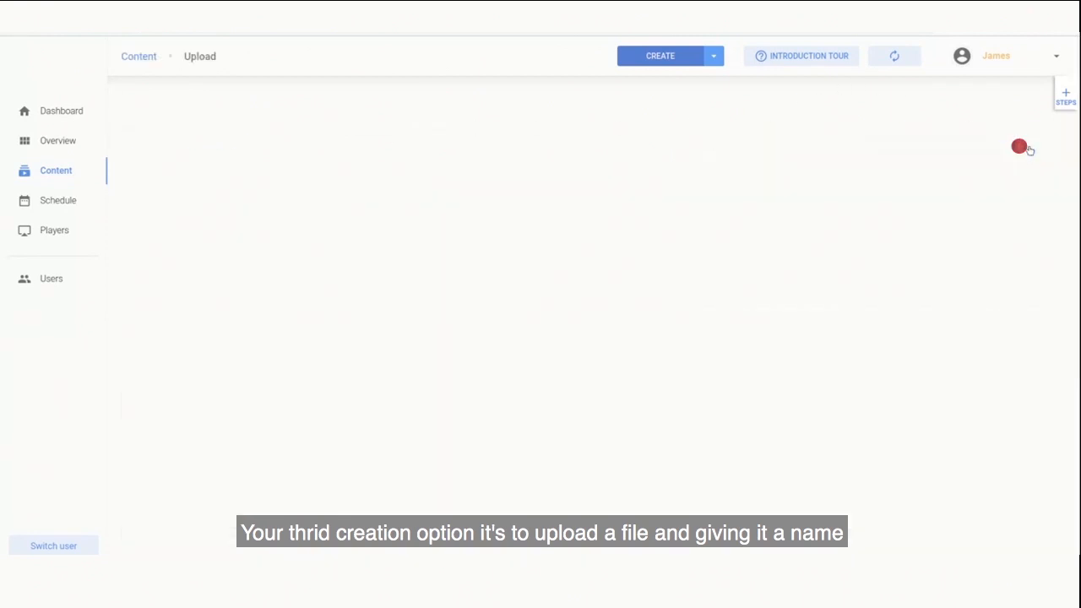
left_click(648, 153)
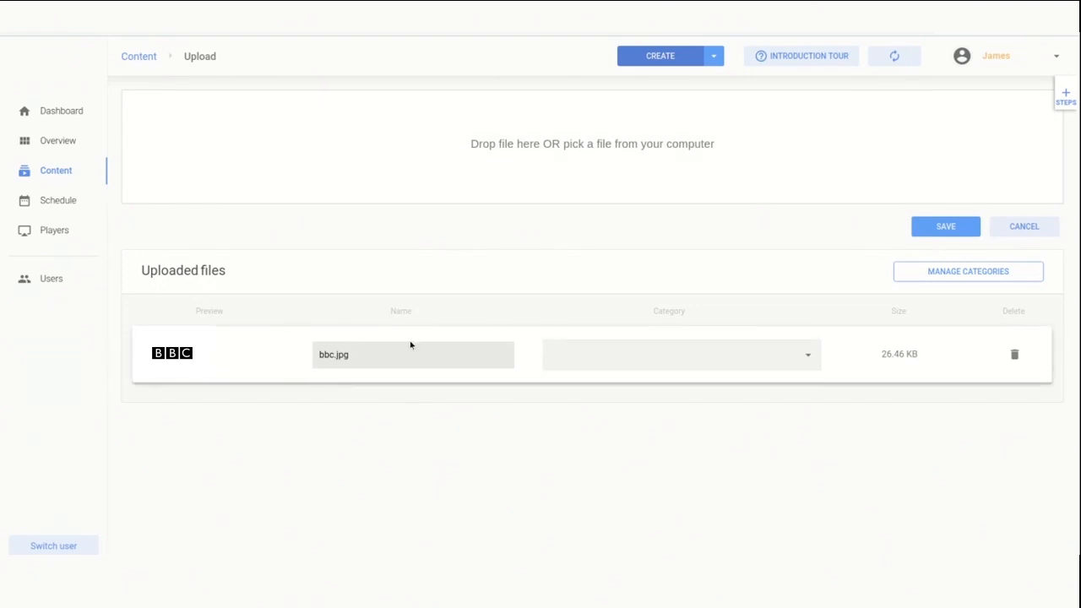
left_click(321, 350)
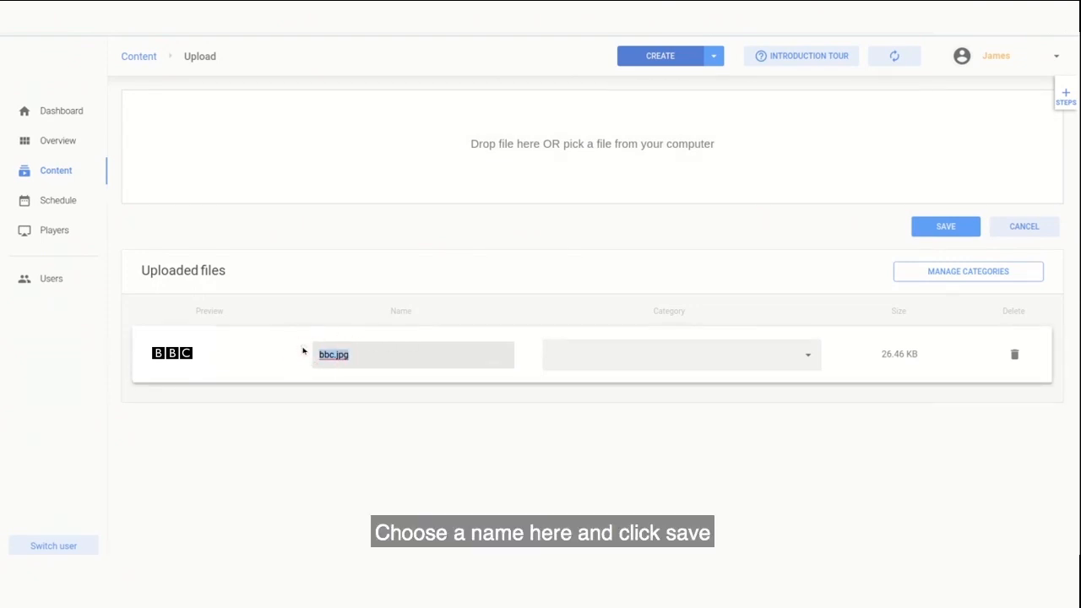
type("bbc logo")
left_click(943, 226)
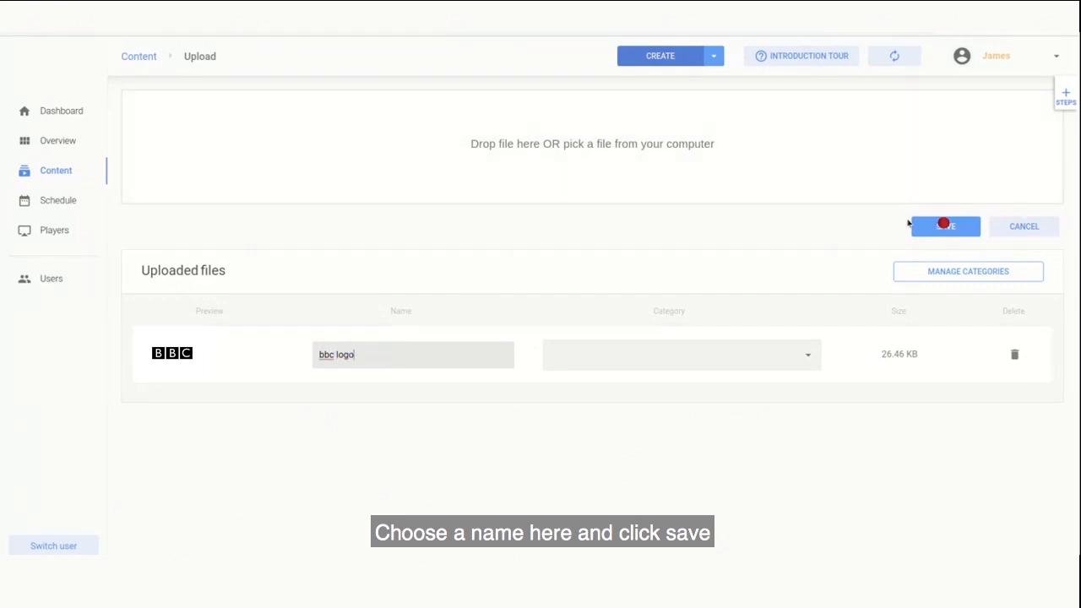